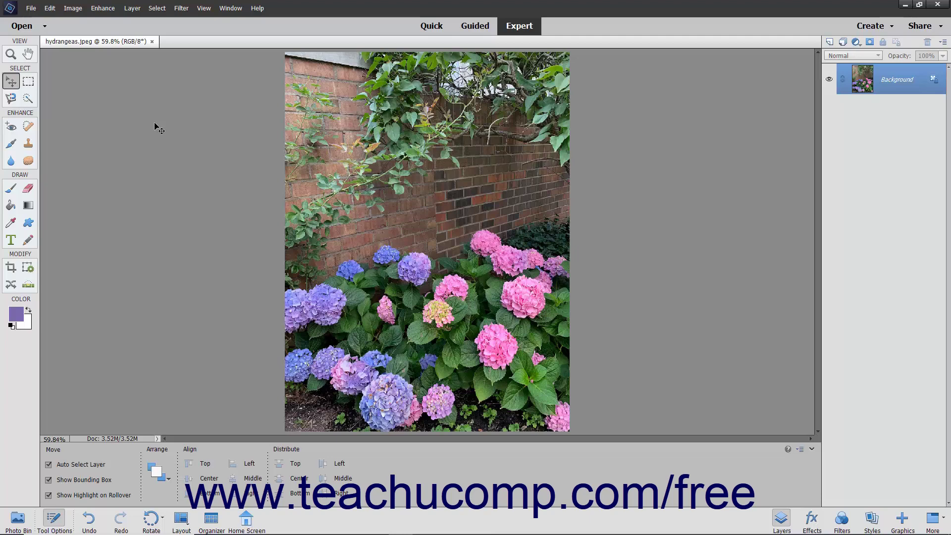
Step: Preview the Dry Brush filter from the Filter menu on the photo, then discard it
left_click(178, 9)
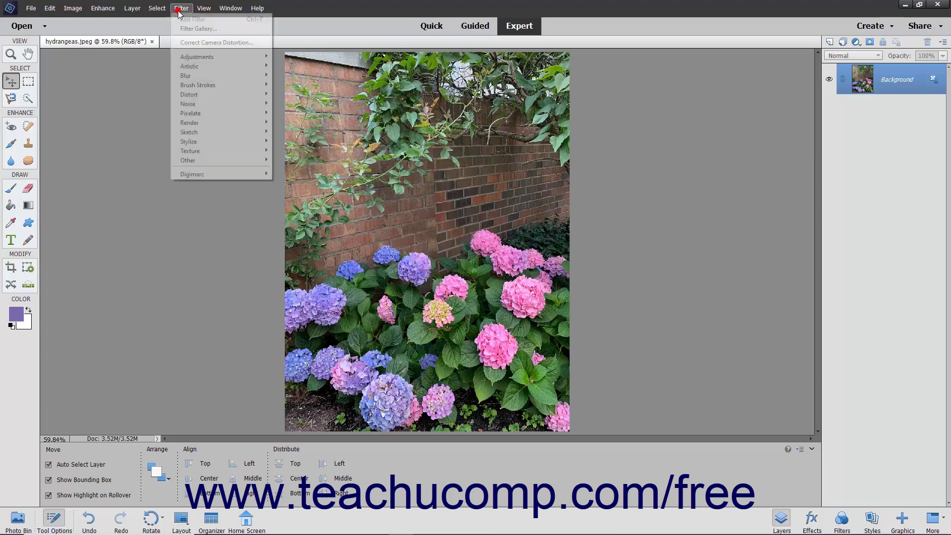
left_click(180, 10)
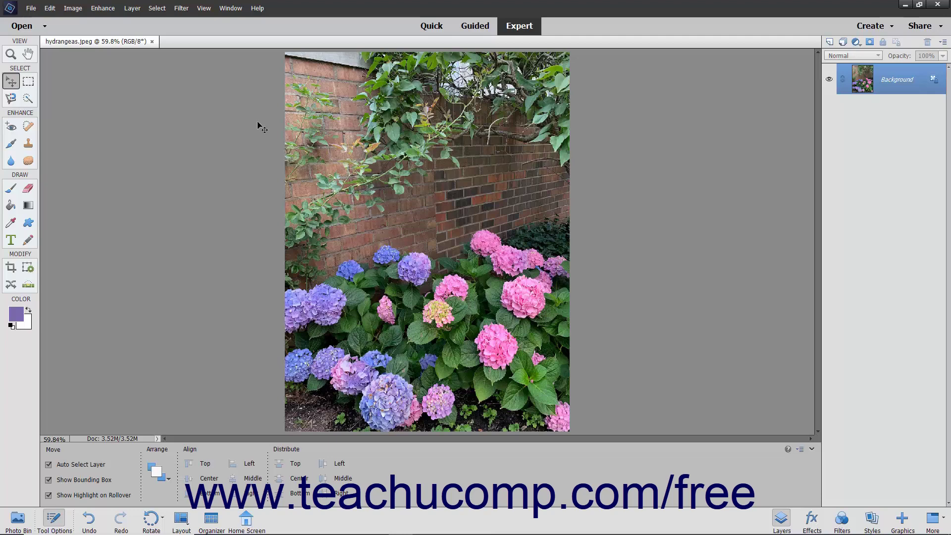
left_click(179, 9)
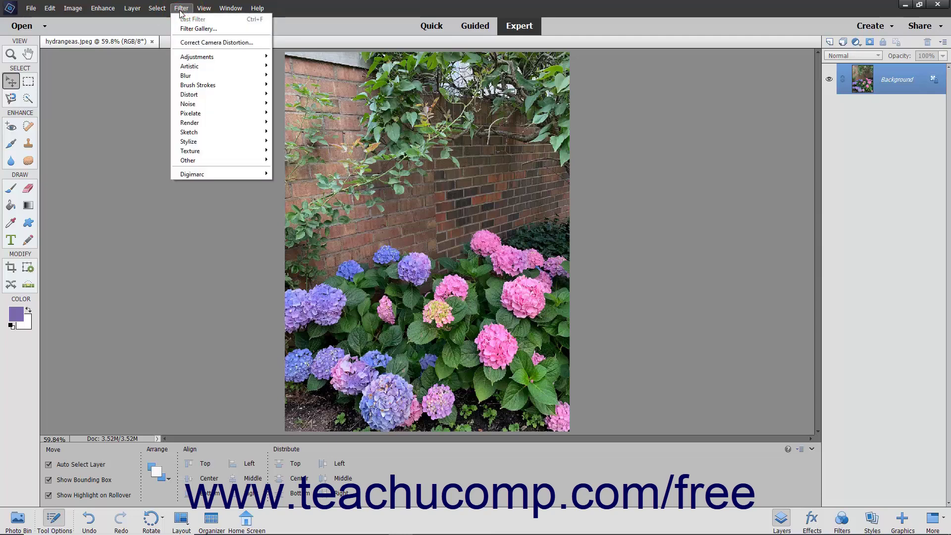
mouse_move(203, 67)
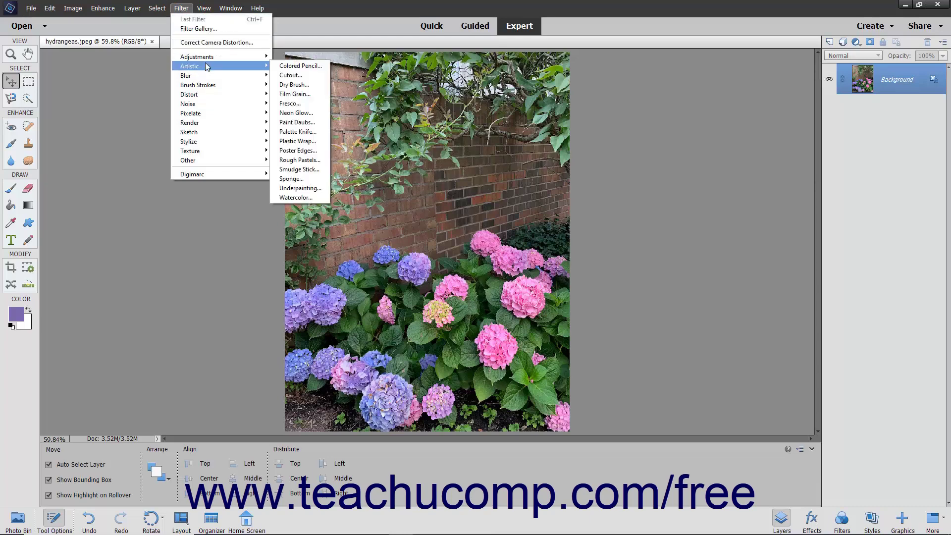
left_click(294, 86)
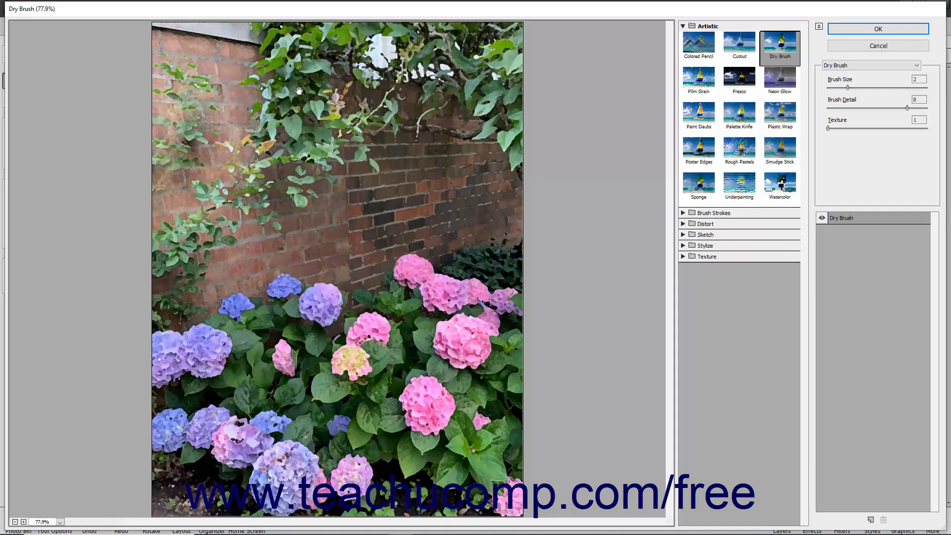
left_click(852, 46)
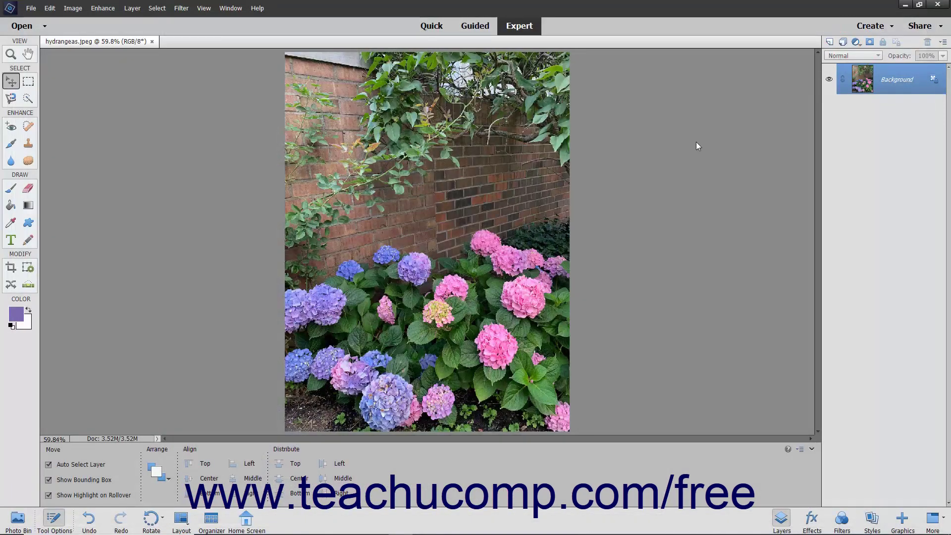
Step: Check the Window menu without choosing anything, then show the Filters panel of Artistic thumbnails
left_click(231, 8)
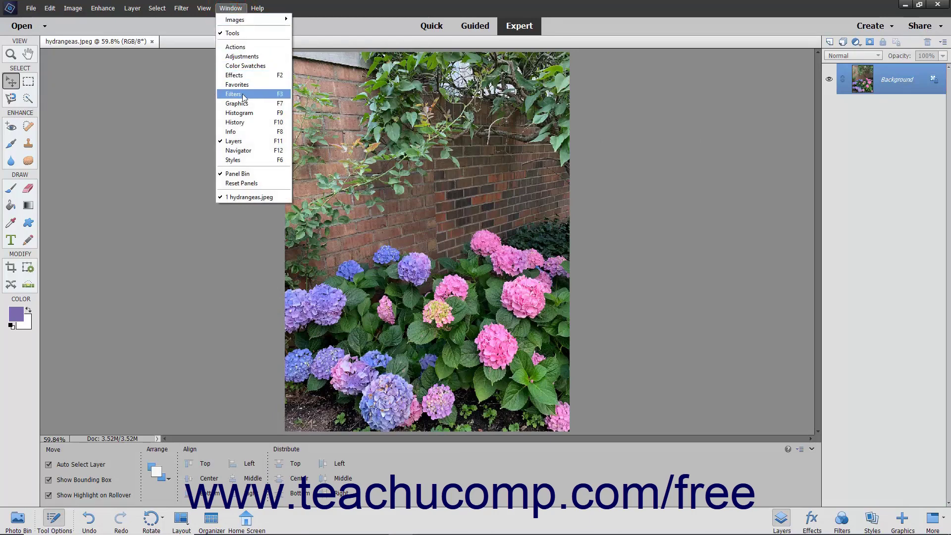
left_click(766, 128)
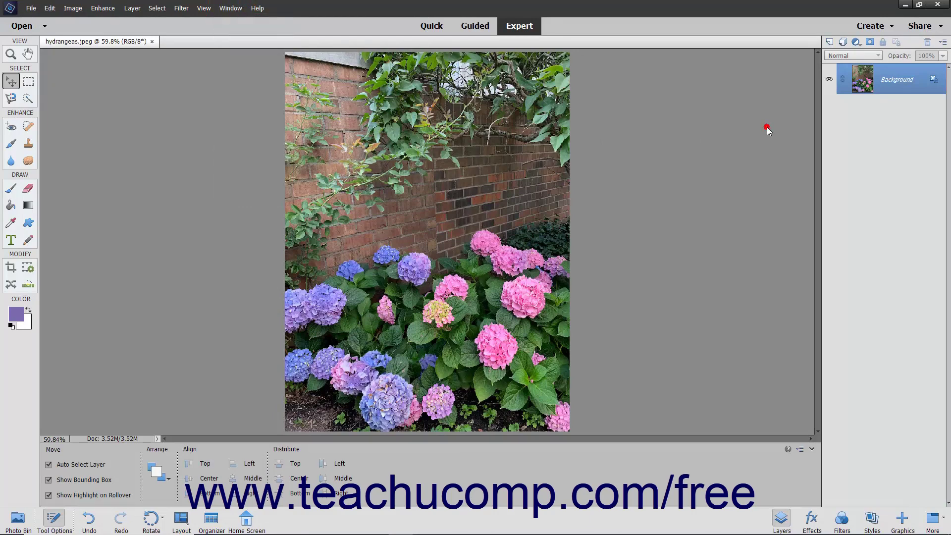
left_click(843, 520)
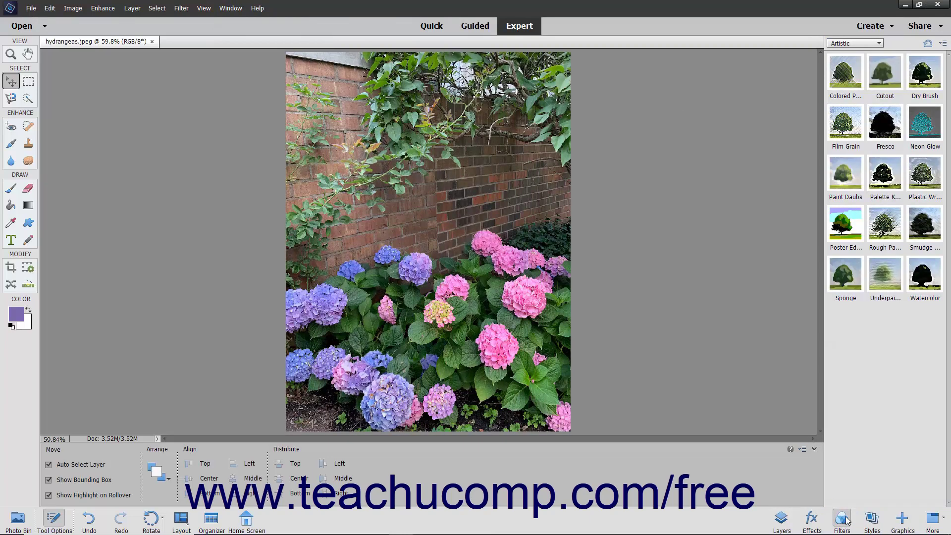
left_click(877, 45)
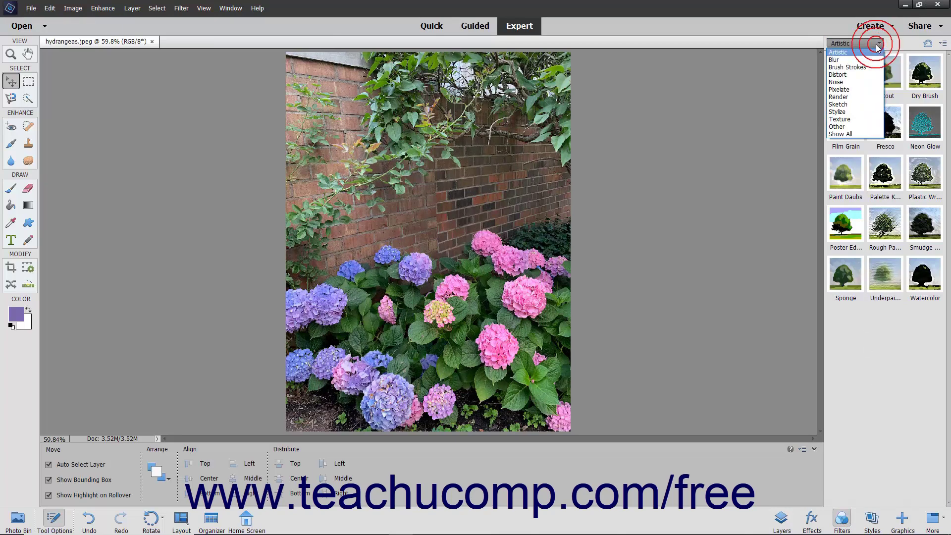
left_click(877, 44)
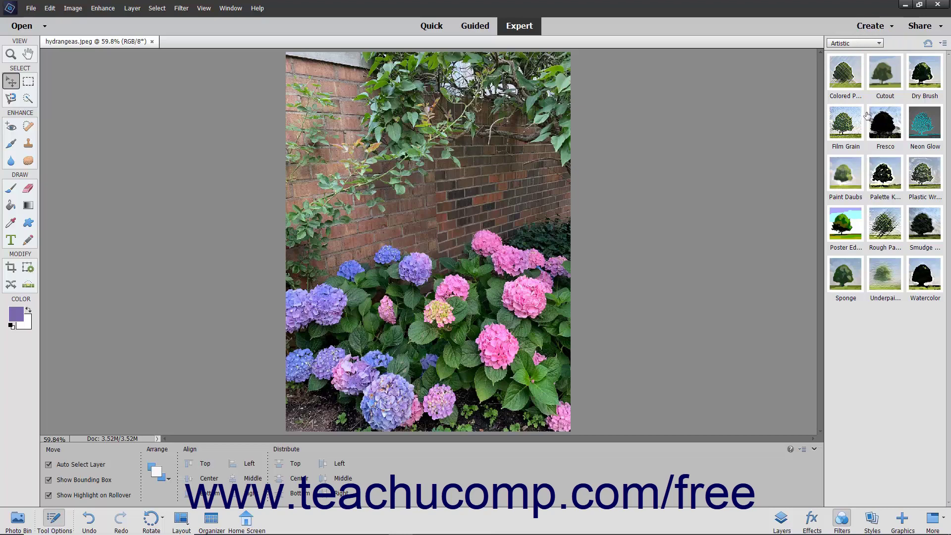
Step: Apply Colored Pencil to the hydrangeas with Pencil Width raised from 4 to 6, and commit it
left_click(859, 86)
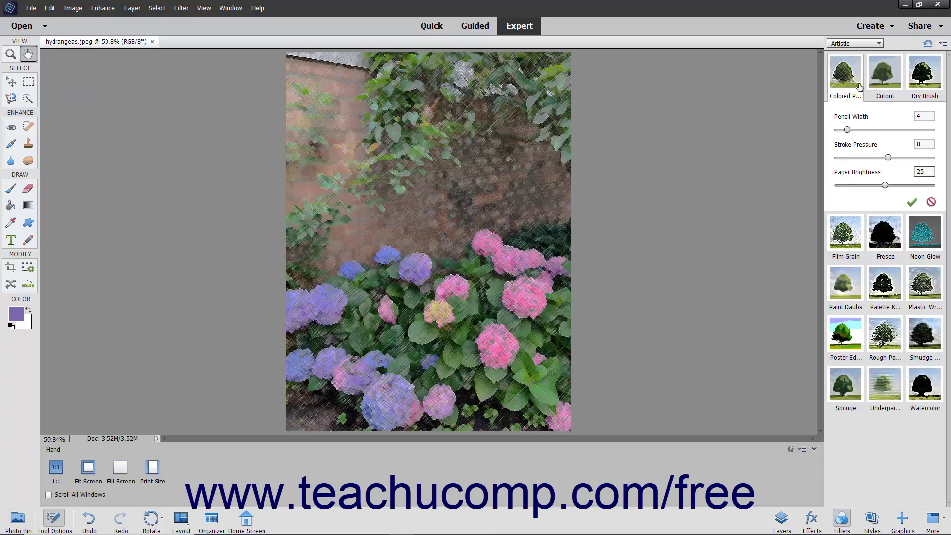
left_click(848, 129)
left_click_drag(849, 130, 856, 130)
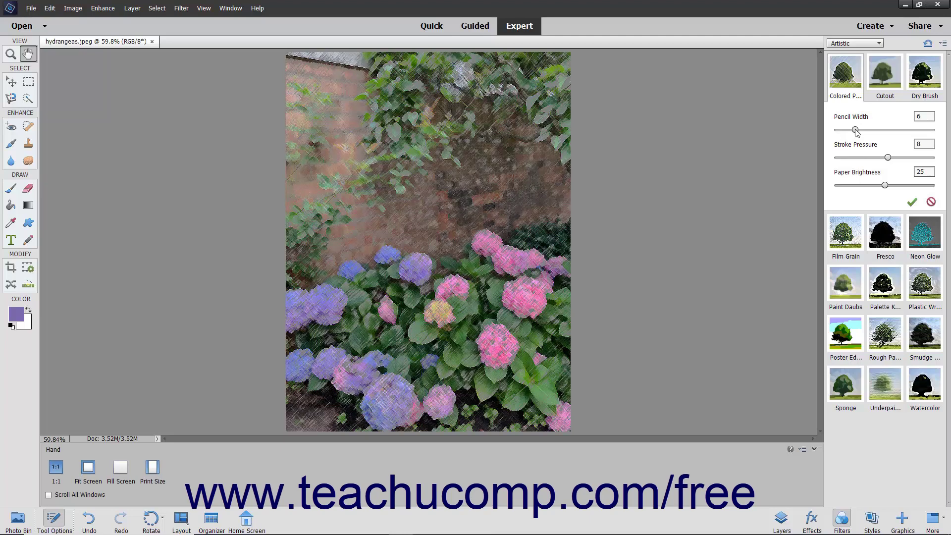
left_click(913, 202)
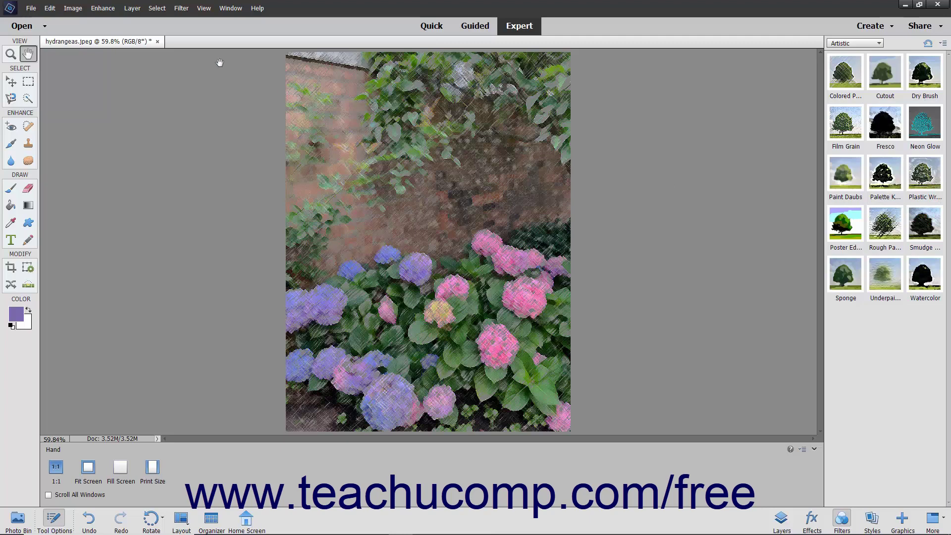
Step: Open Filter > Filter Gallery and zoom its preview to 100%, then back out to the whole photo
left_click(182, 8)
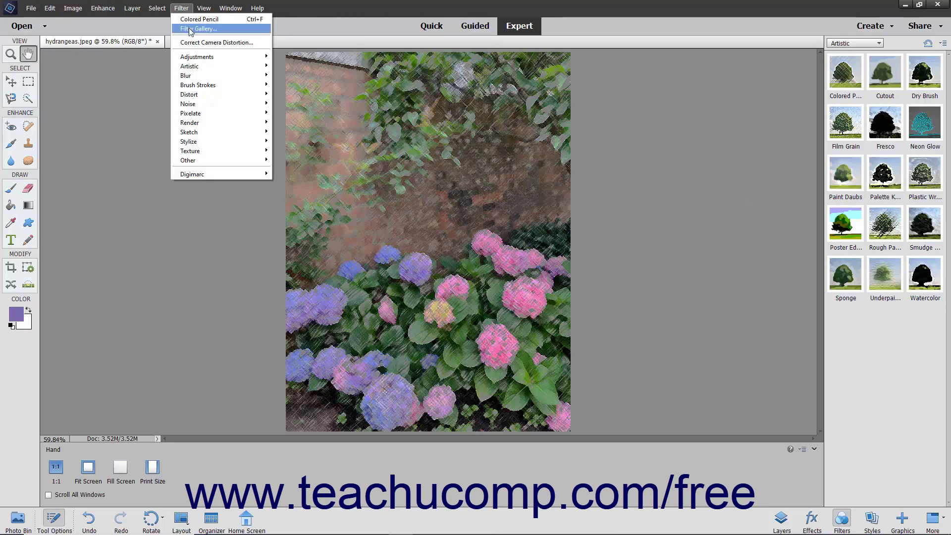
left_click(189, 29)
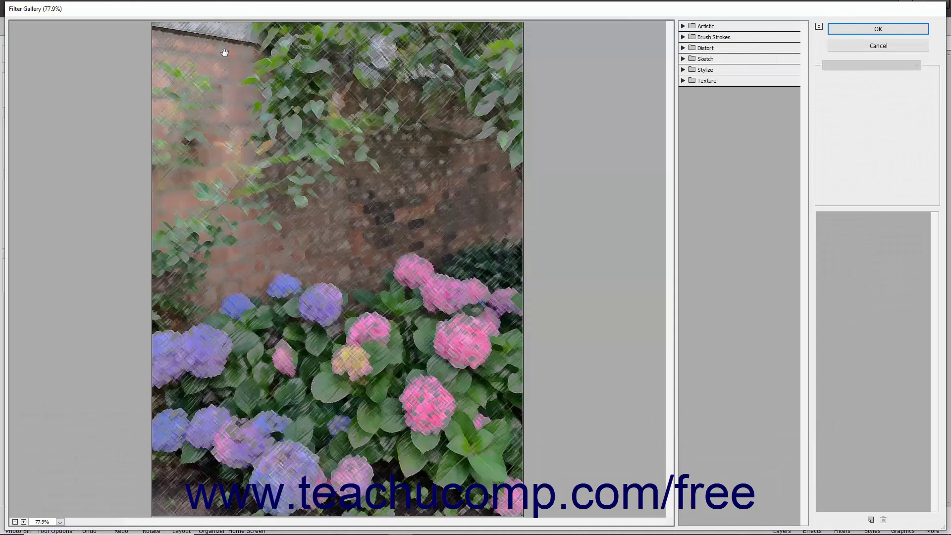
left_click(23, 522)
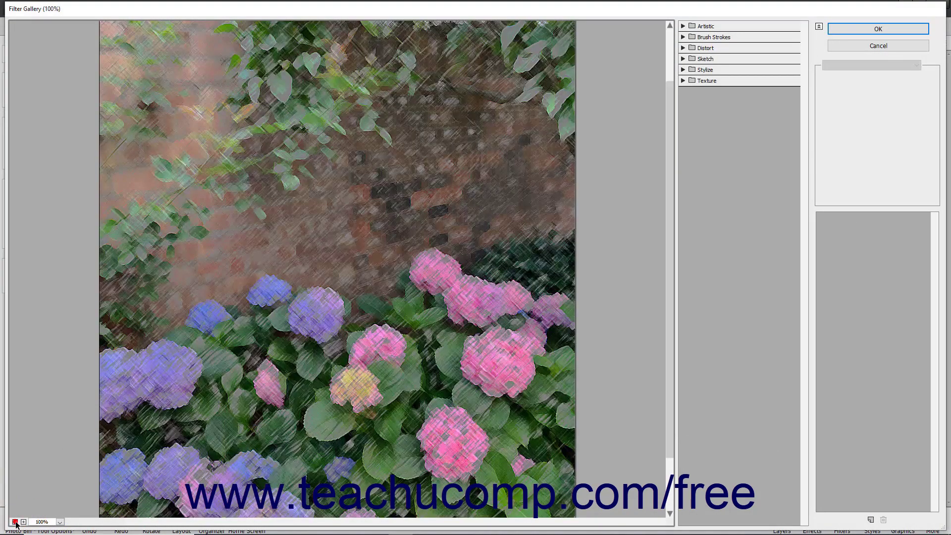
left_click(15, 522)
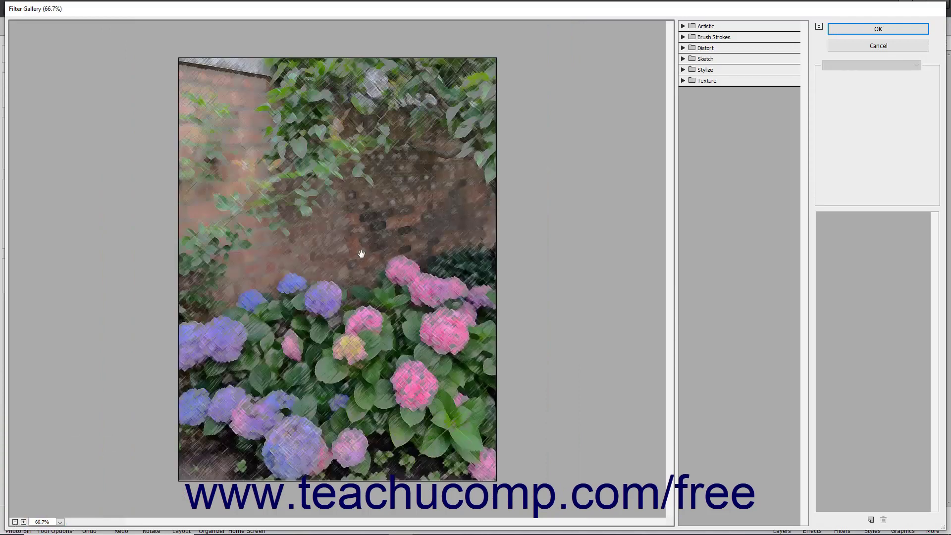
Step: Preview the Sketch folder's Water Paper filter, with Fiber Length 15 and Contrast 80
left_click(683, 70)
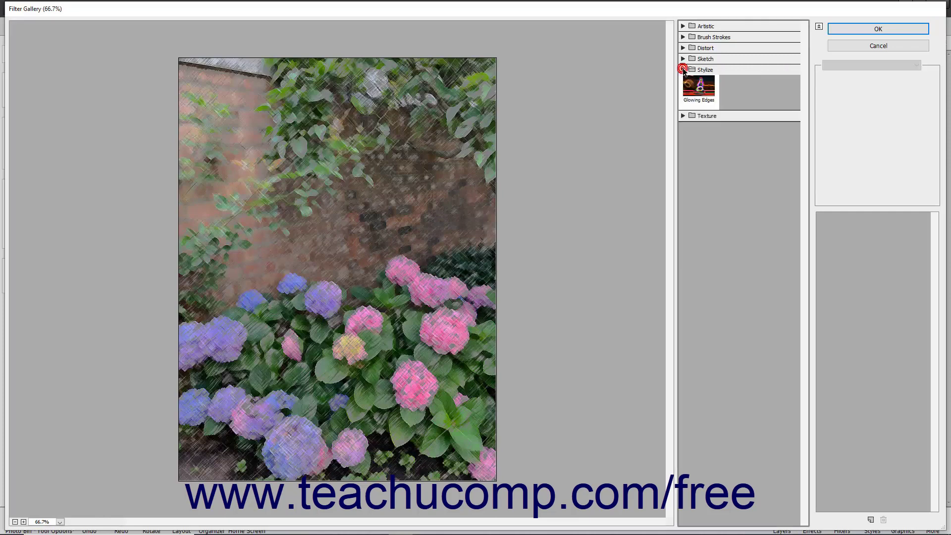
left_click(683, 70)
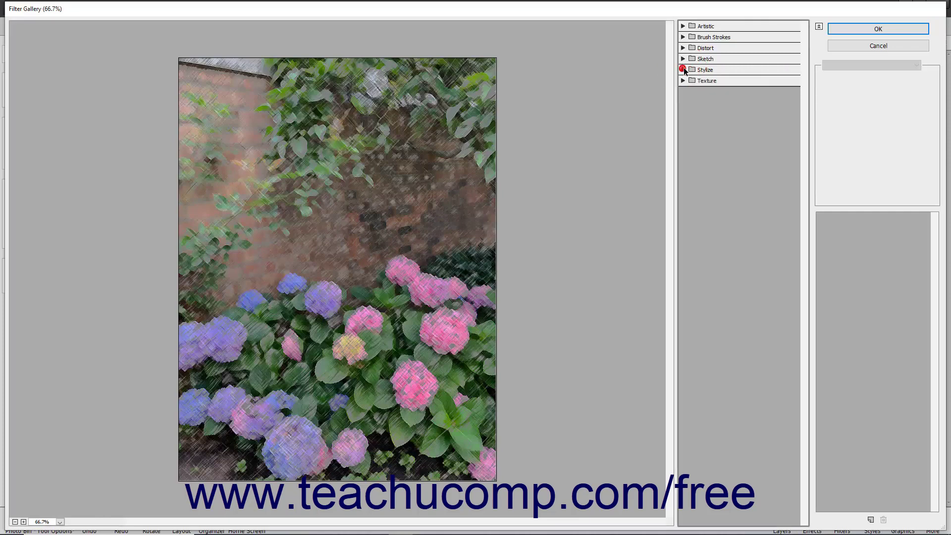
left_click(683, 59)
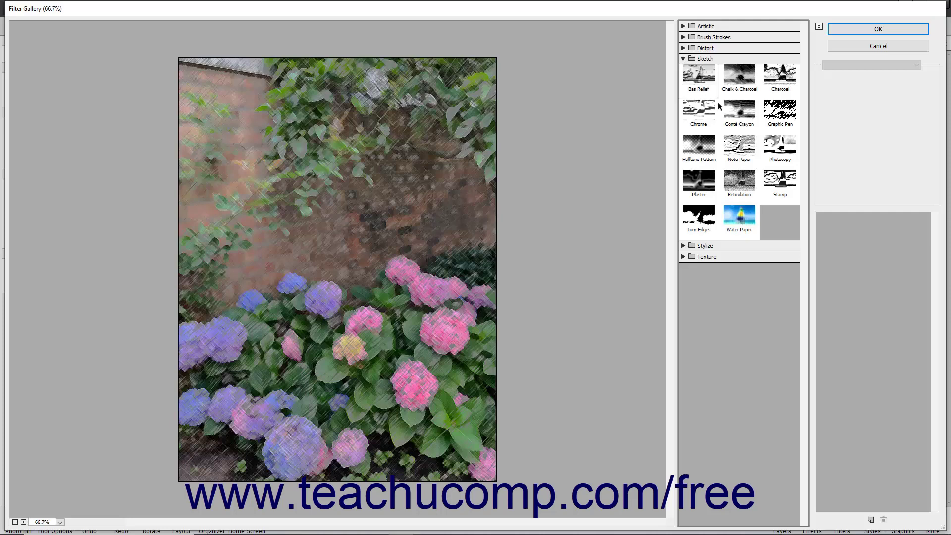
left_click(743, 217)
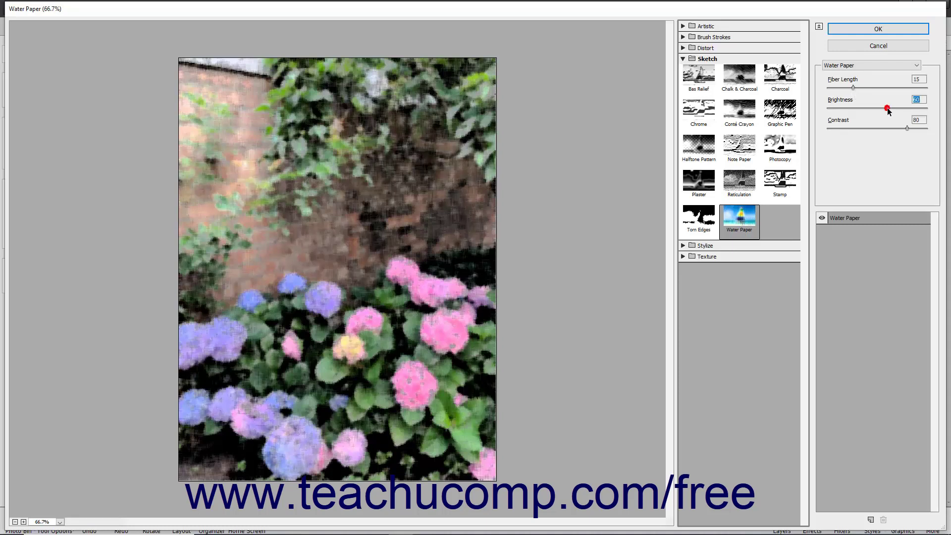
Step: Set Water Paper Brightness to 70 and add a second Water Paper effect layer above it
left_click_drag(887, 108, 897, 108)
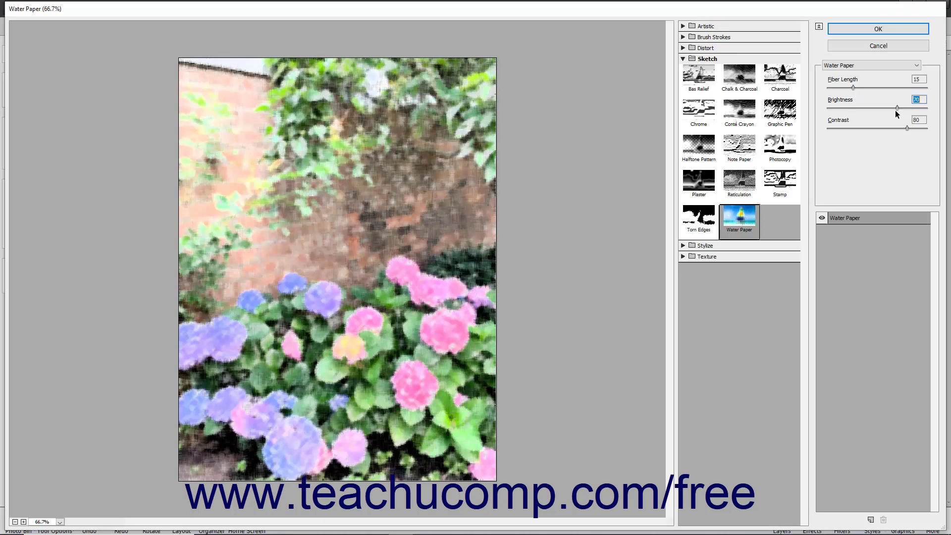
left_click(857, 218)
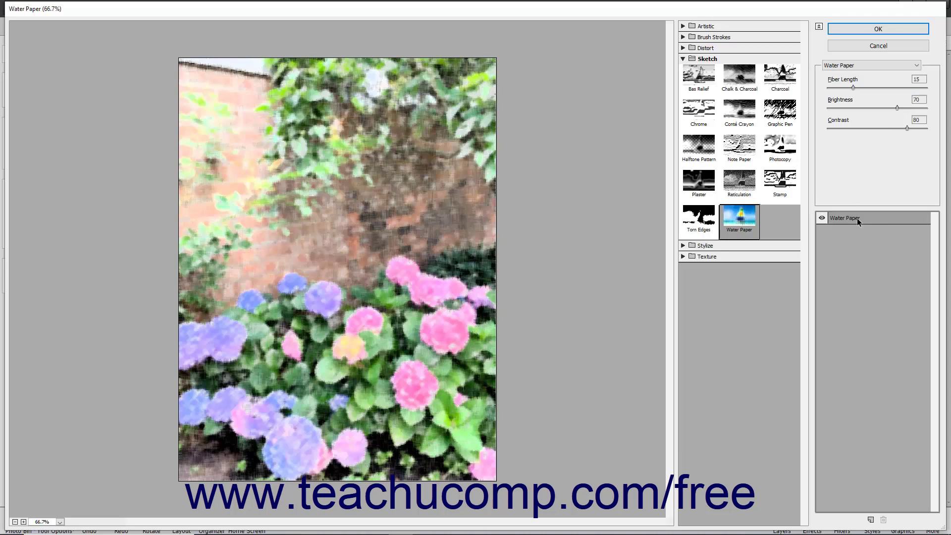
left_click(871, 519)
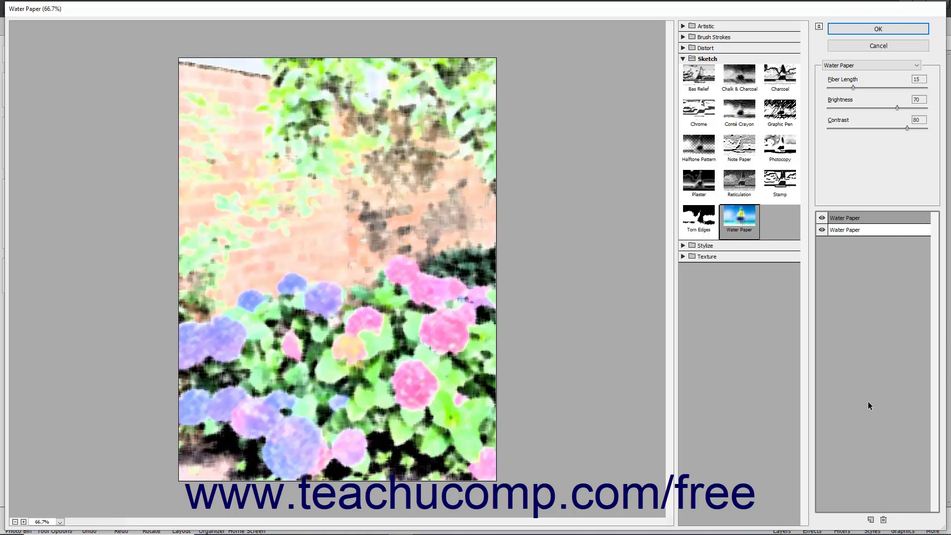
left_click(872, 219)
Step: Change the top effect layer to Distort > Glass, then move Water Paper above it and delete it
left_click(683, 48)
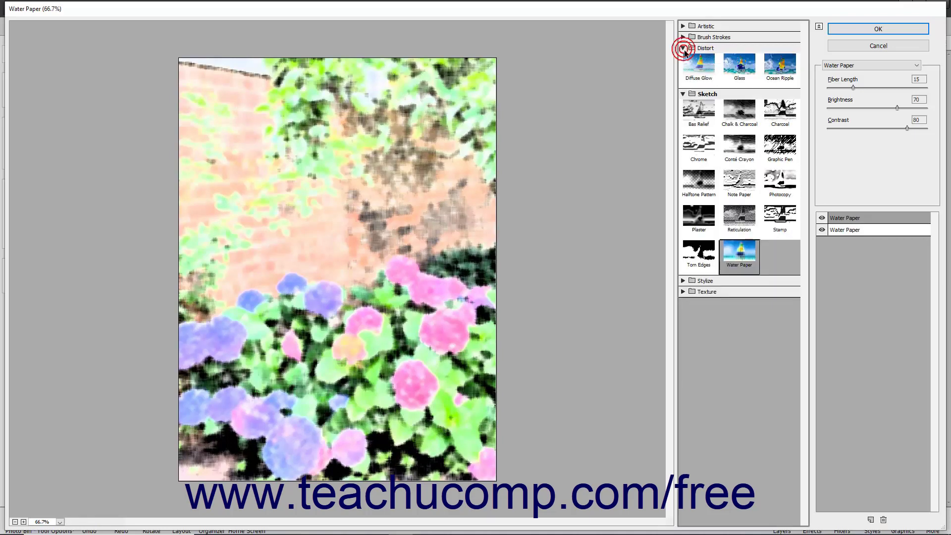
left_click(743, 72)
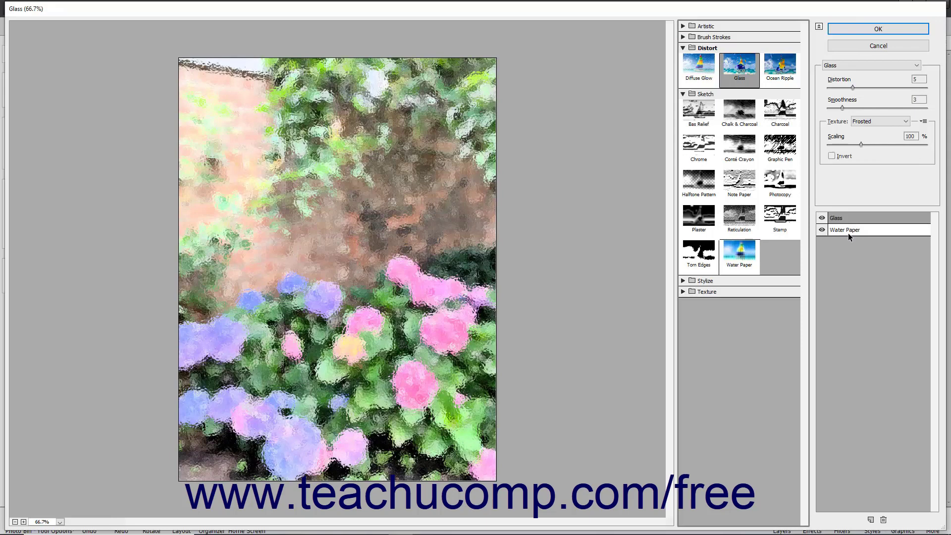
left_click(875, 231)
left_click_drag(875, 233, 871, 214)
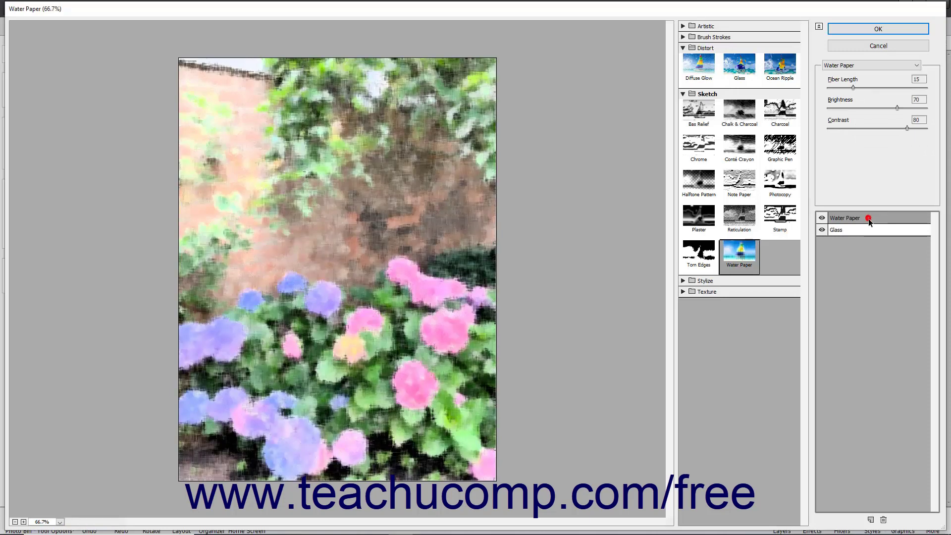
left_click(884, 519)
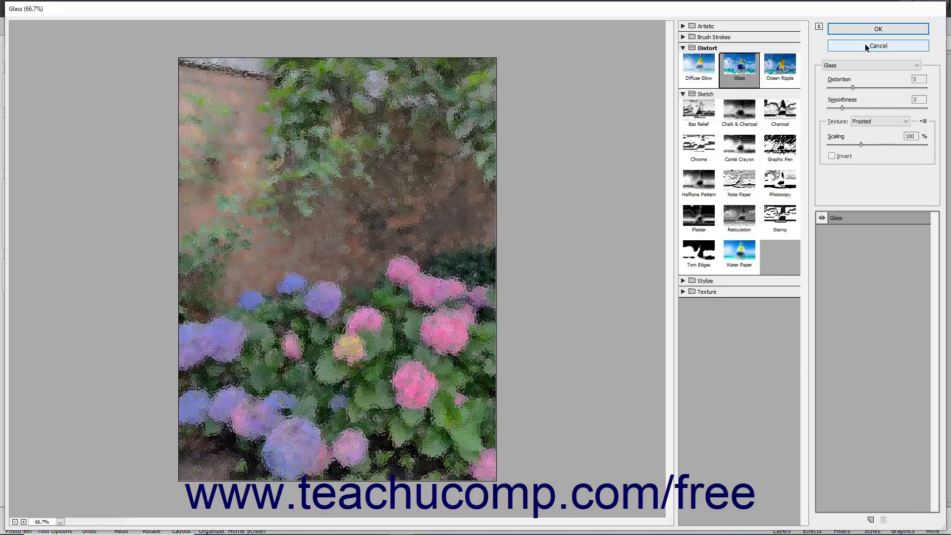
Step: Apply the frosted Glass filter to hydrangeas.jpeg and show the Layers panel
left_click(867, 28)
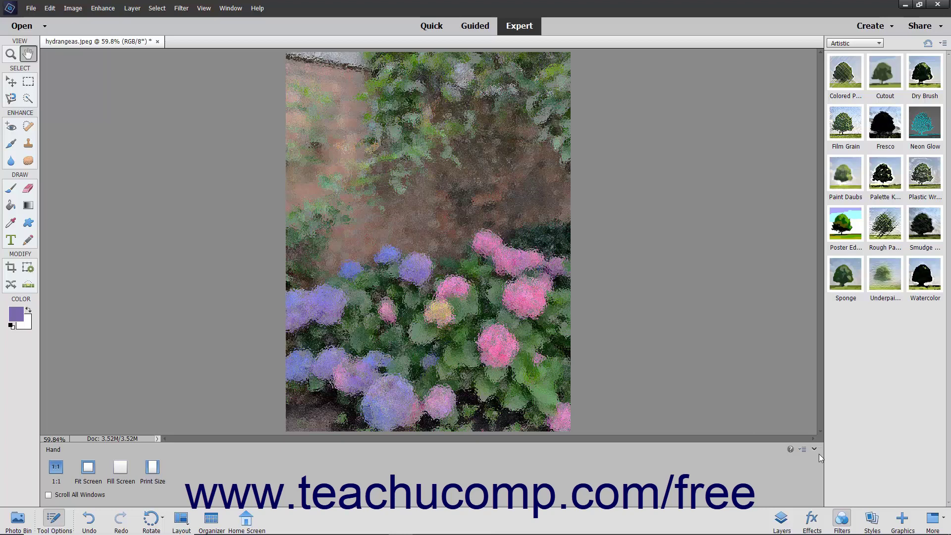
left_click(781, 518)
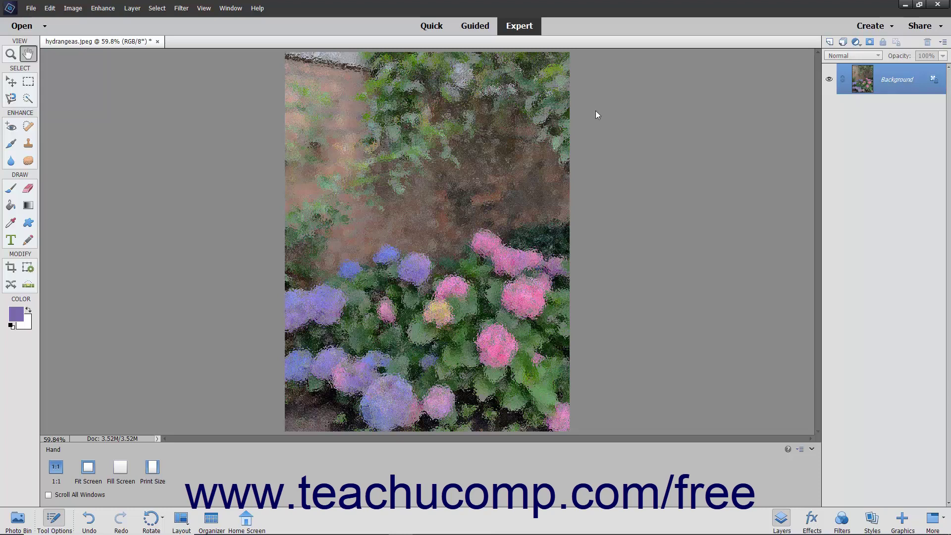
Step: Browse the Filter menu without choosing anything, then switch between the Filters and Layers panels
left_click(182, 8)
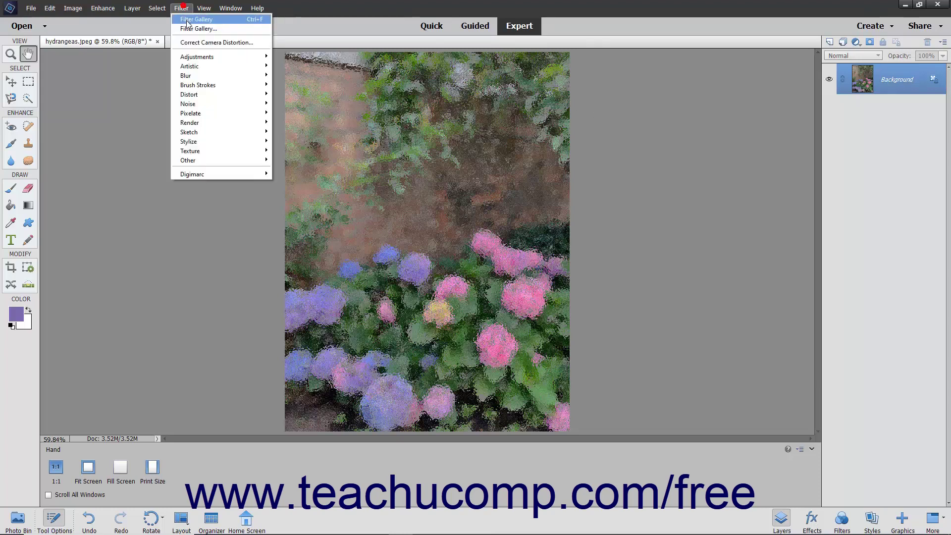
mouse_move(208, 103)
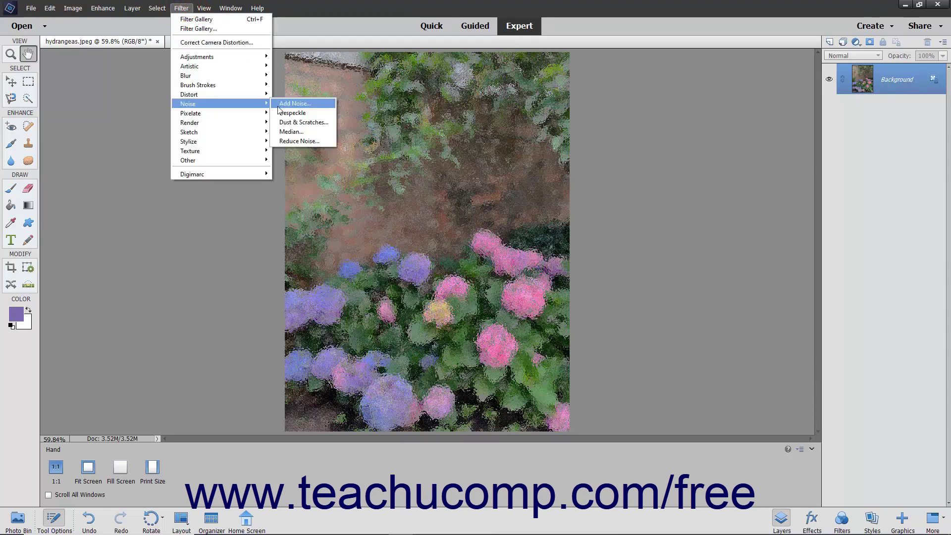
left_click(183, 9)
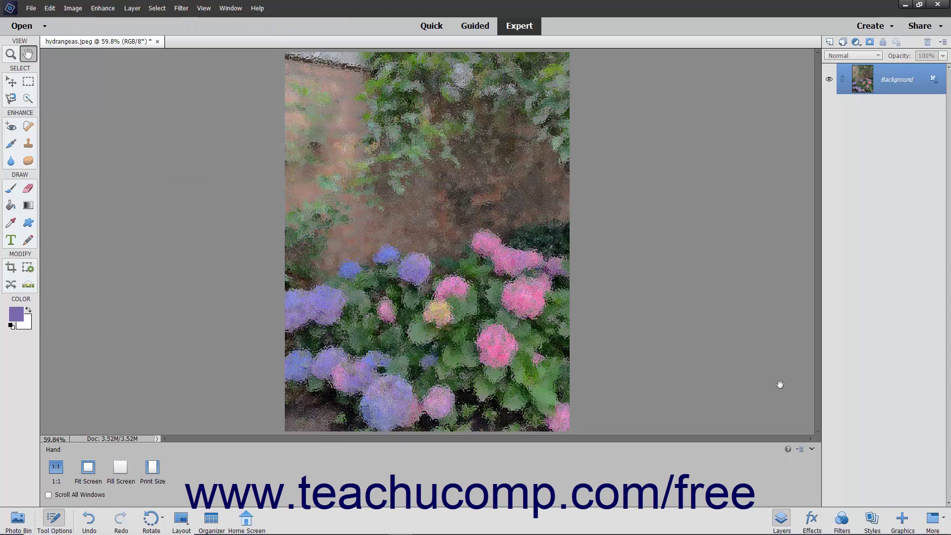
left_click(842, 518)
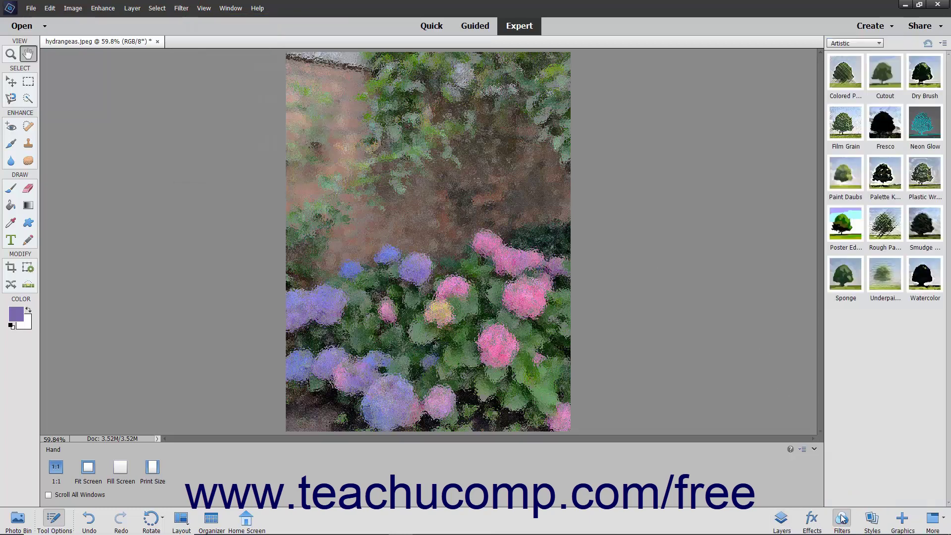
left_click(782, 520)
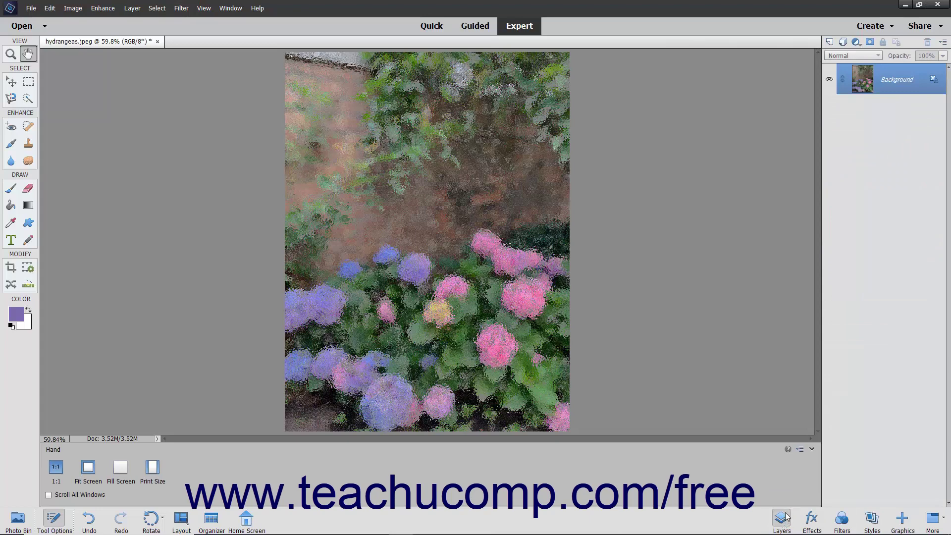
left_click(890, 84)
Step: Try Neon Glow from the Artistic thumbnails, then undo it with Edit > Undo Neon Glow
left_click(844, 519)
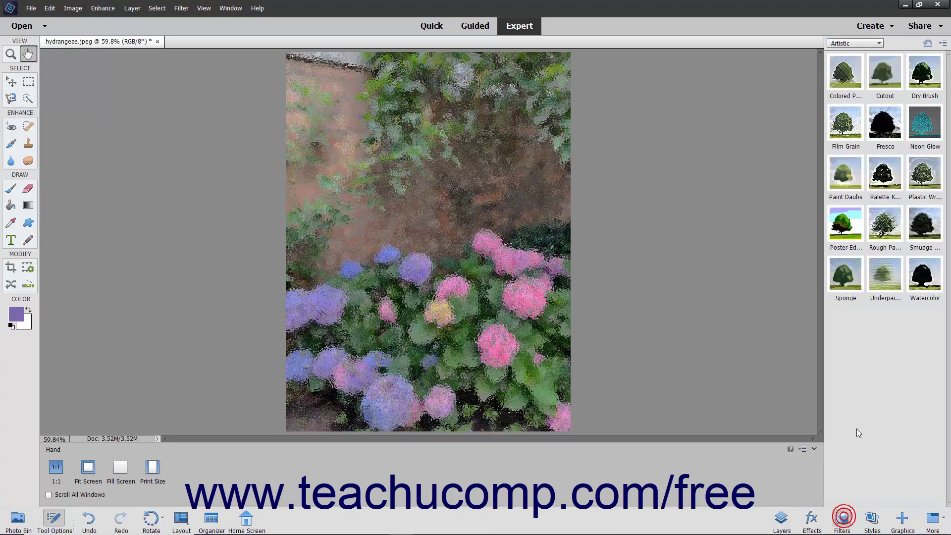
left_click(920, 130)
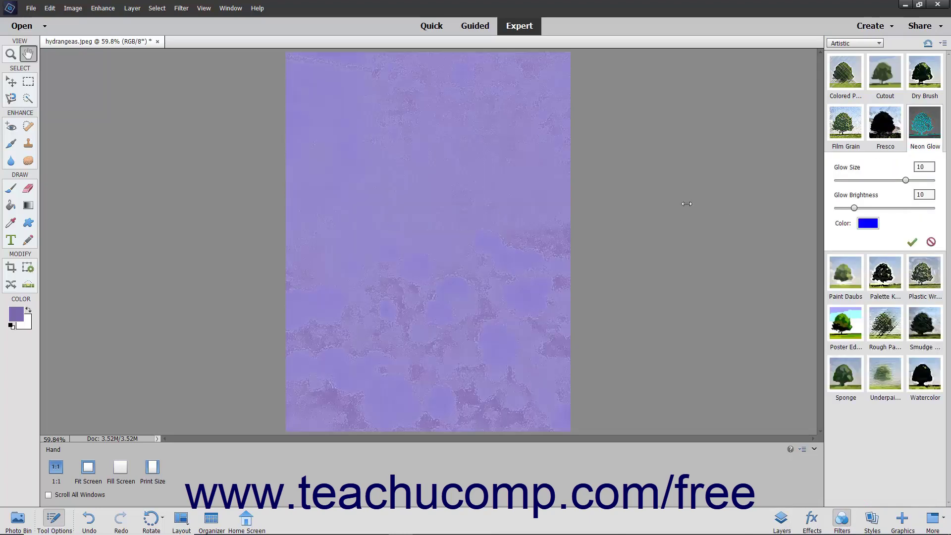
left_click(49, 9)
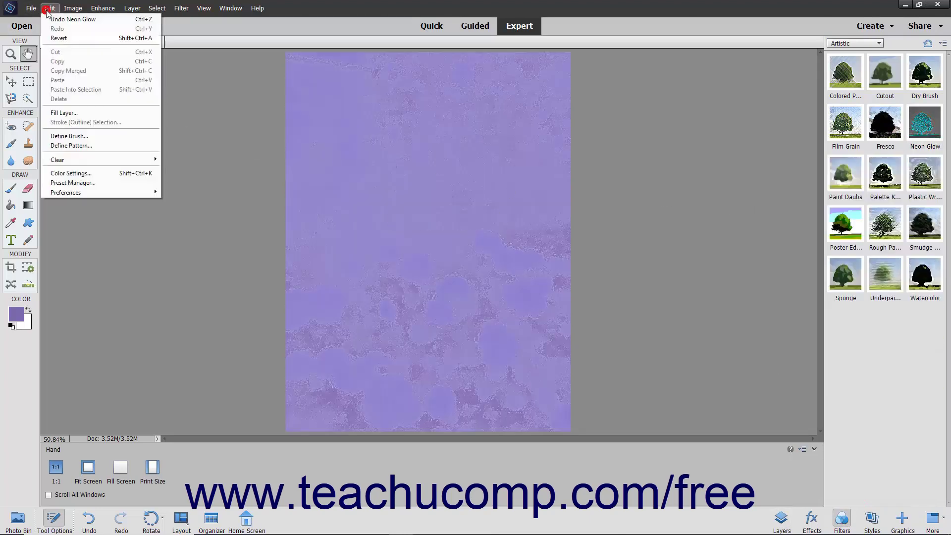
left_click(52, 20)
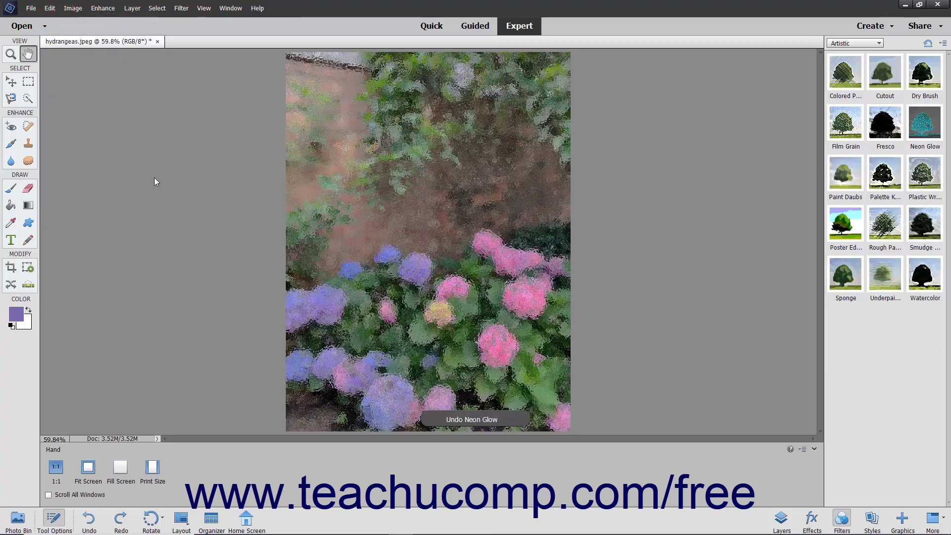